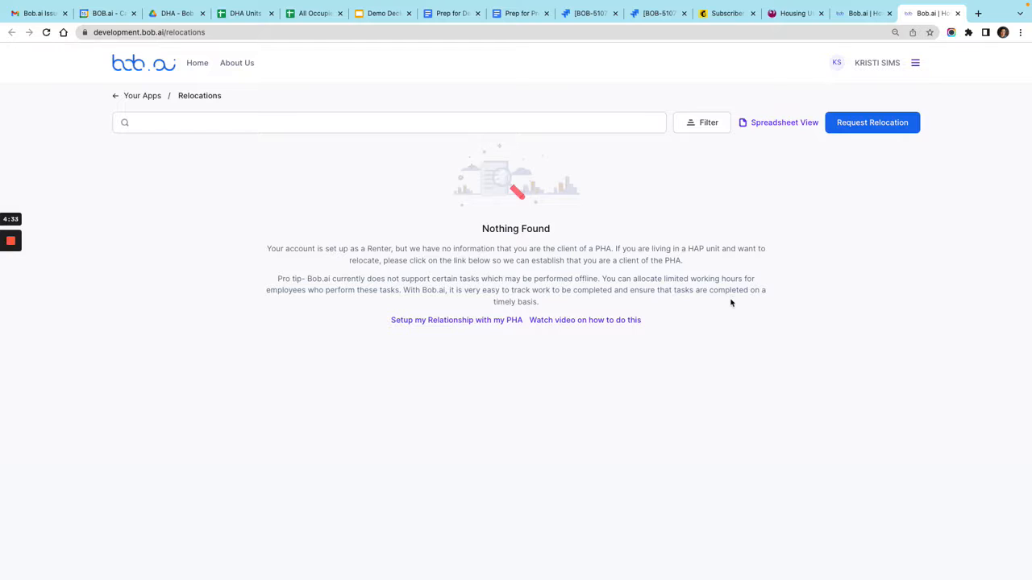
# Search for the unit at 5151 North President George Bush Highway, Garland, TX using the suggested address.
pyautogui.click(443, 321)
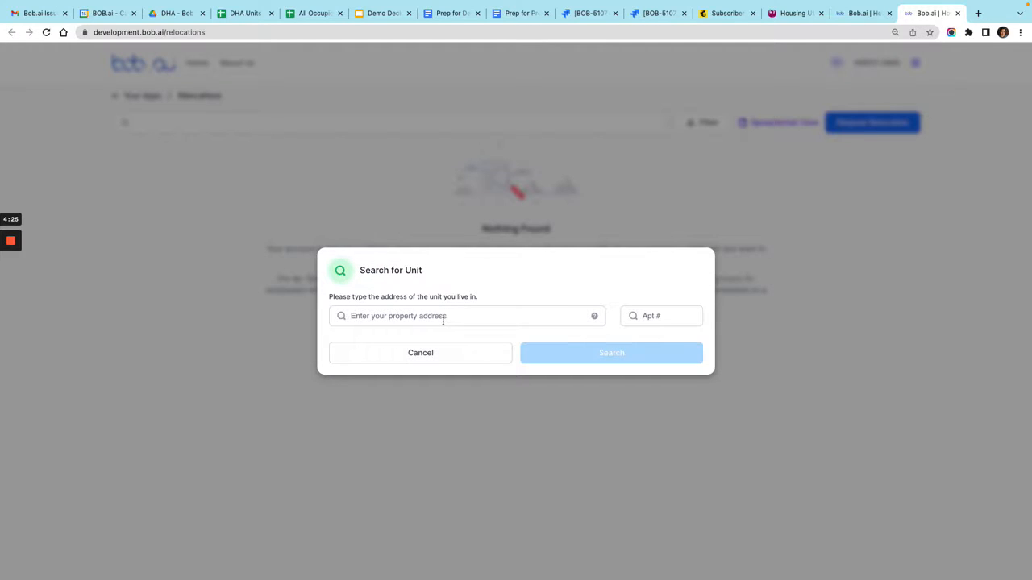
pyautogui.click(450, 313)
pyautogui.write('5151')
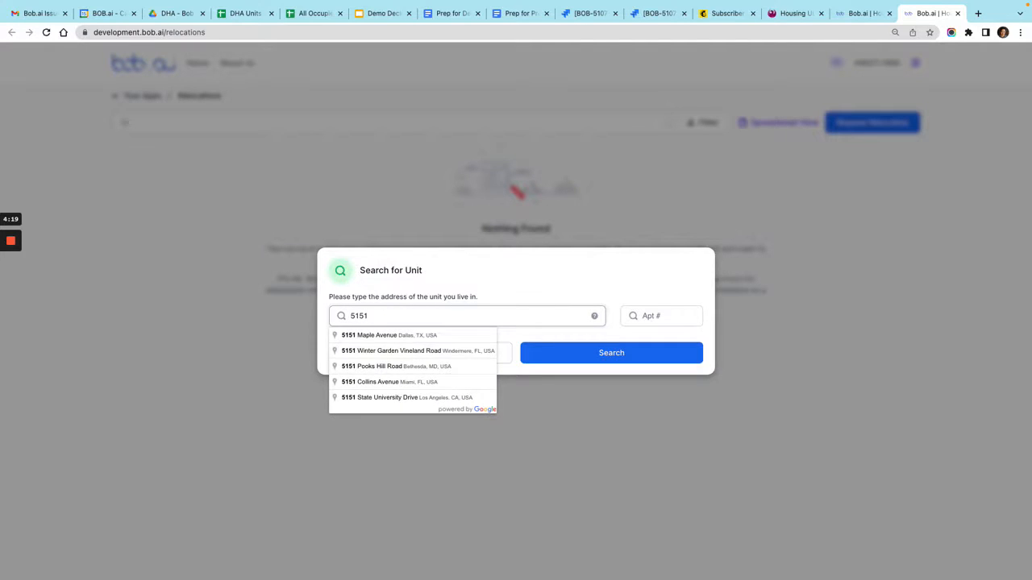
pyautogui.write('orth presiden')
pyautogui.press('Down')
pyautogui.press('Return')
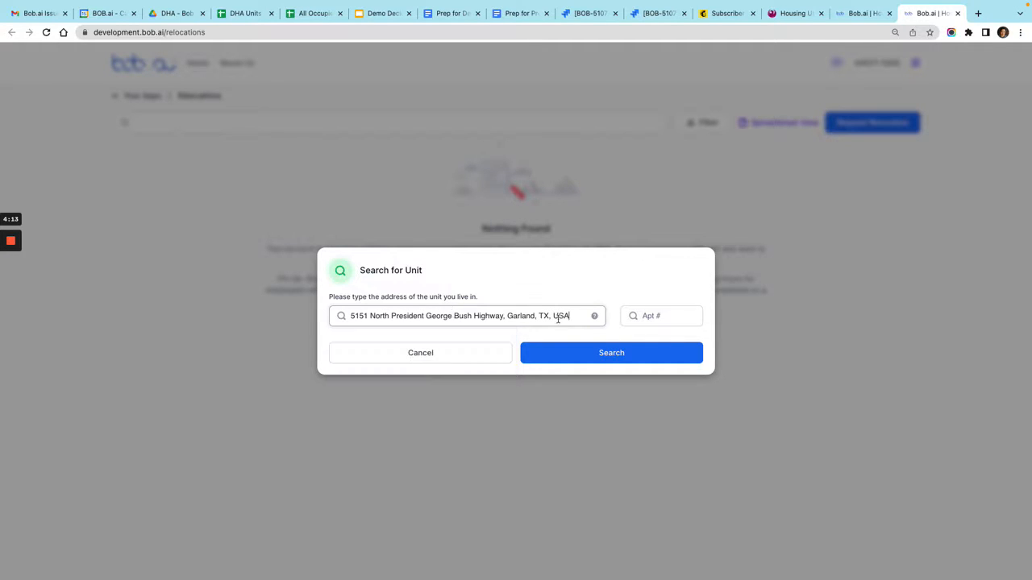
pyautogui.click(582, 353)
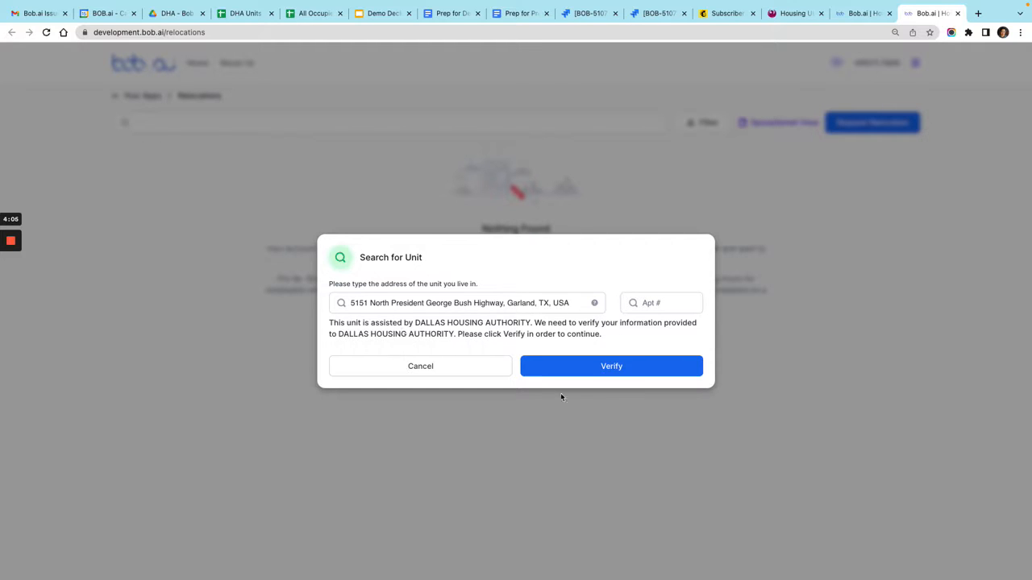
# Start verifying with Dallas Housing Authority and answer No to having a relationship code.
pyautogui.click(589, 368)
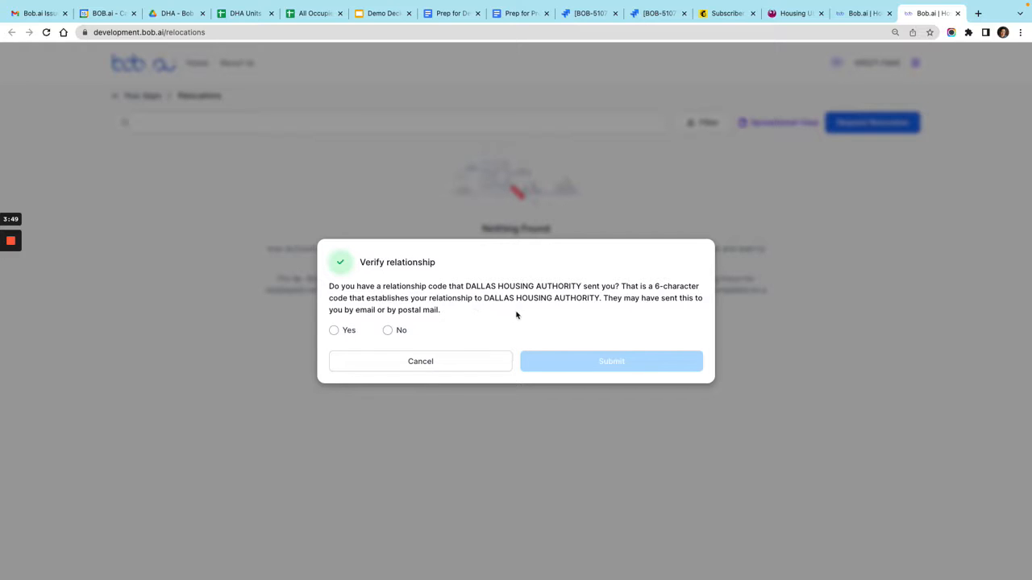
pyautogui.click(387, 330)
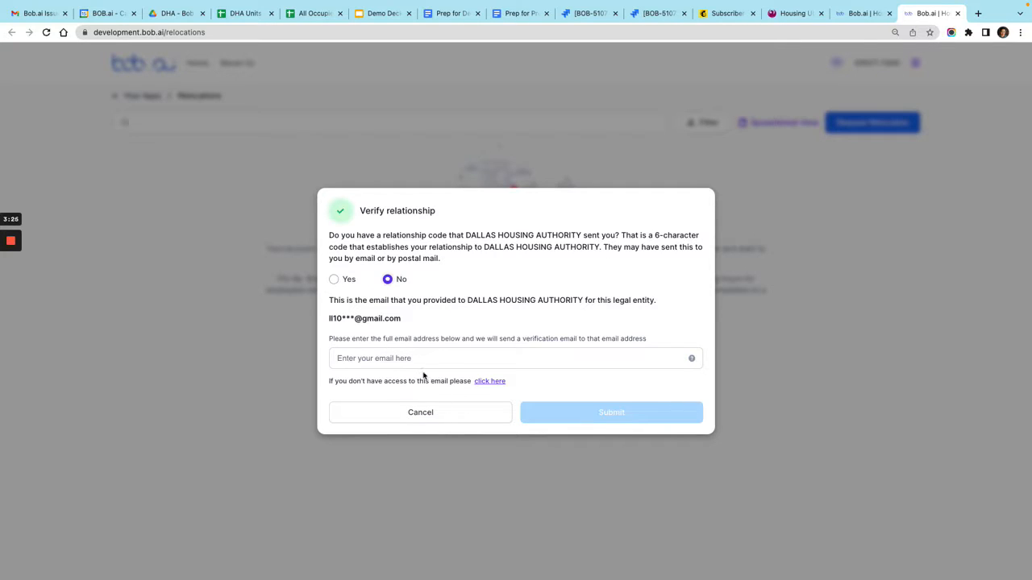
# Verify the relationship using the owner's last four SSN digits and submit.
pyautogui.click(490, 381)
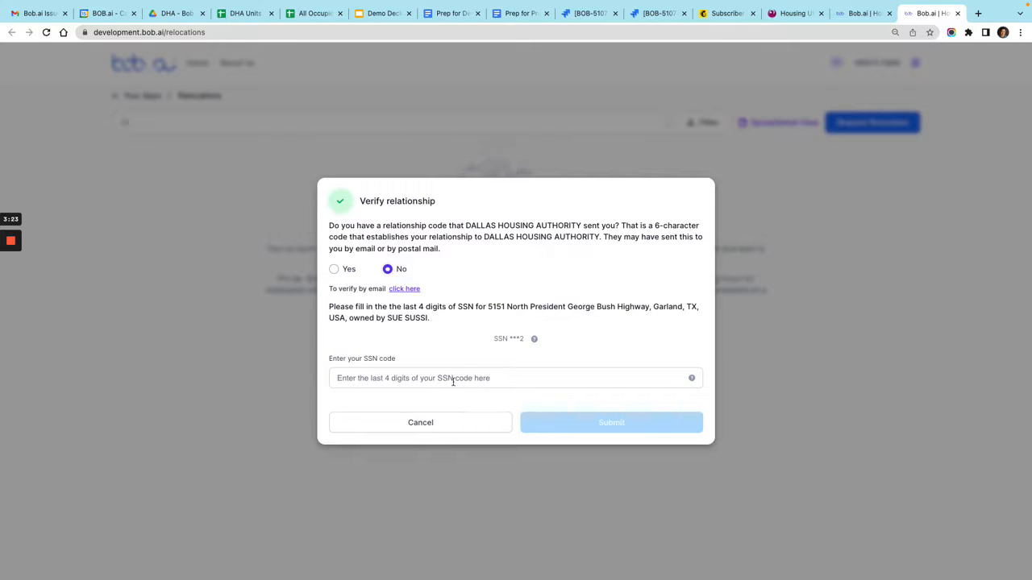
pyautogui.click(500, 378)
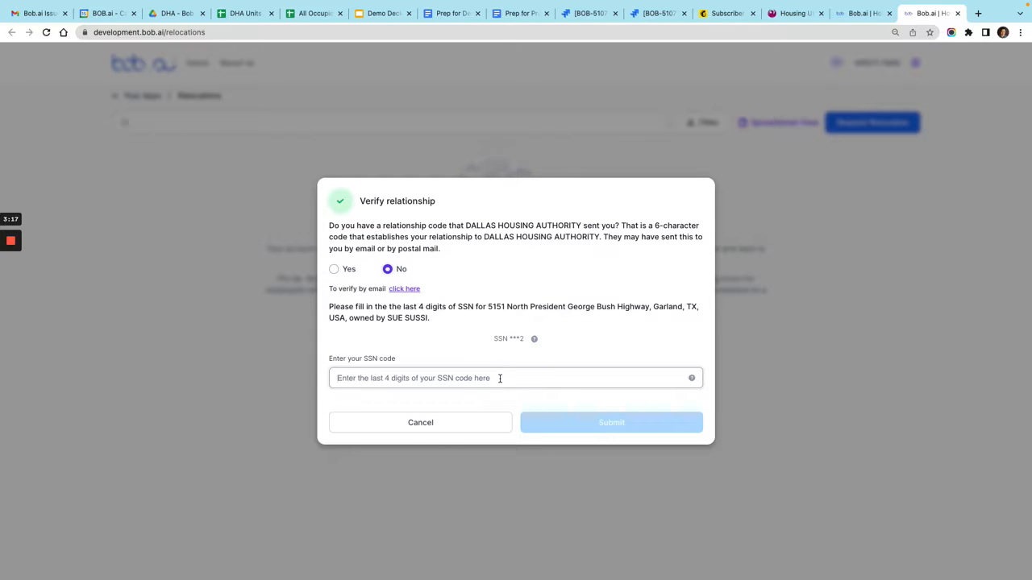
pyautogui.write('11')
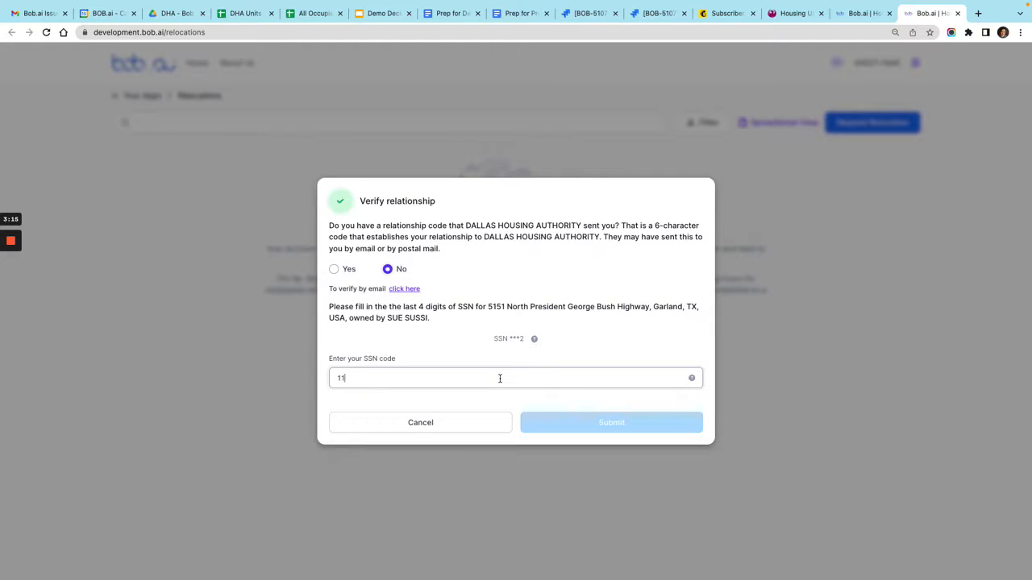
pyautogui.write('12')
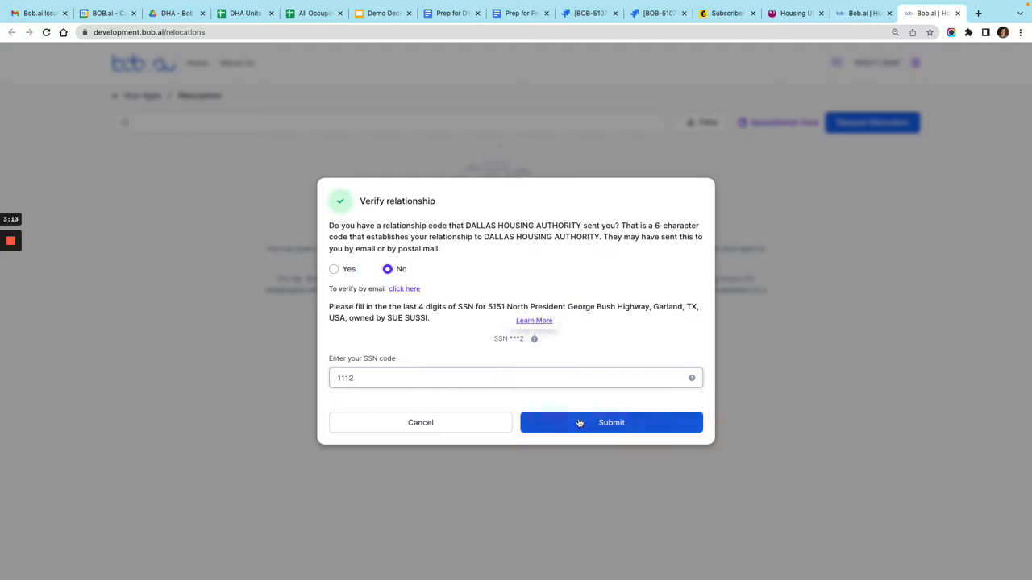
pyautogui.click(581, 422)
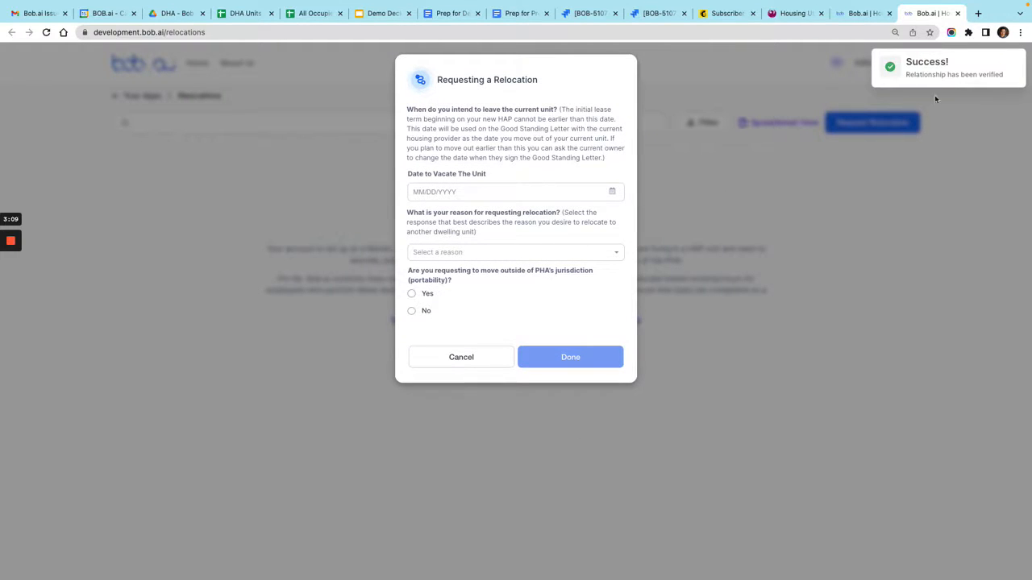
# Set the vacate date to April 30, 2023 via the calendar and bring up the relocation reasons.
pyautogui.click(500, 193)
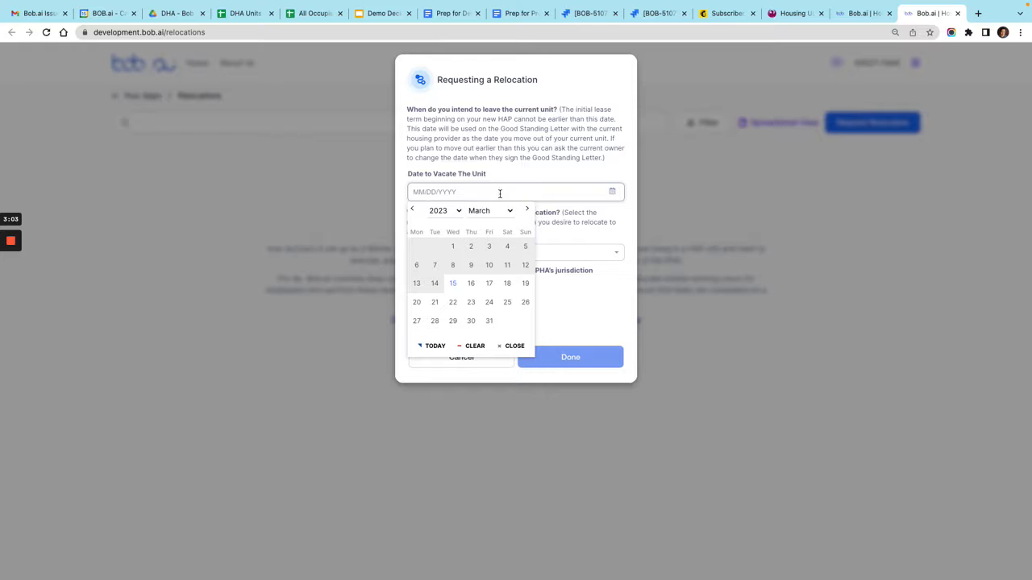
pyautogui.click(526, 211)
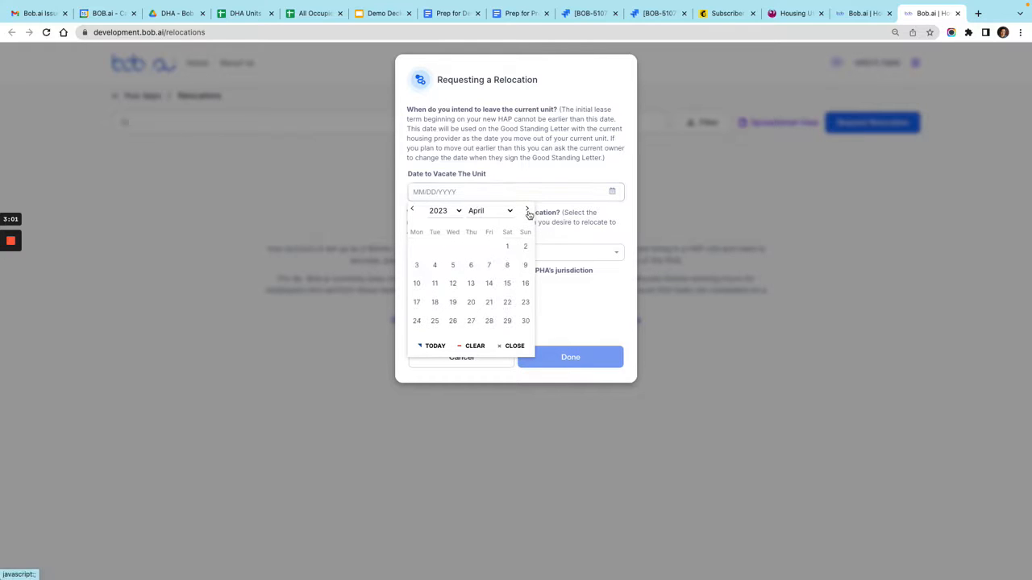
pyautogui.click(526, 210)
pyautogui.click(412, 210)
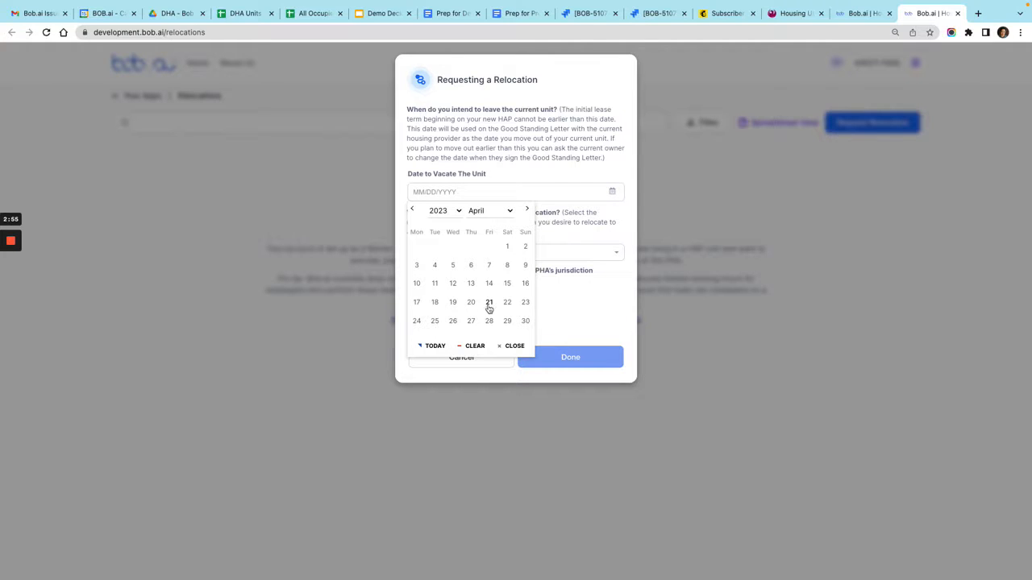
pyautogui.click(525, 321)
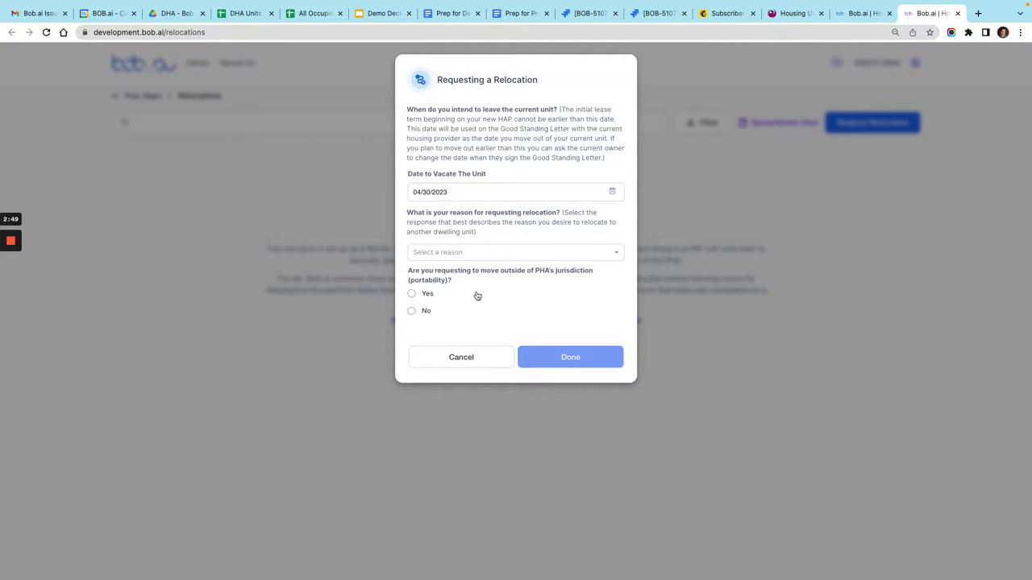
pyautogui.click(617, 252)
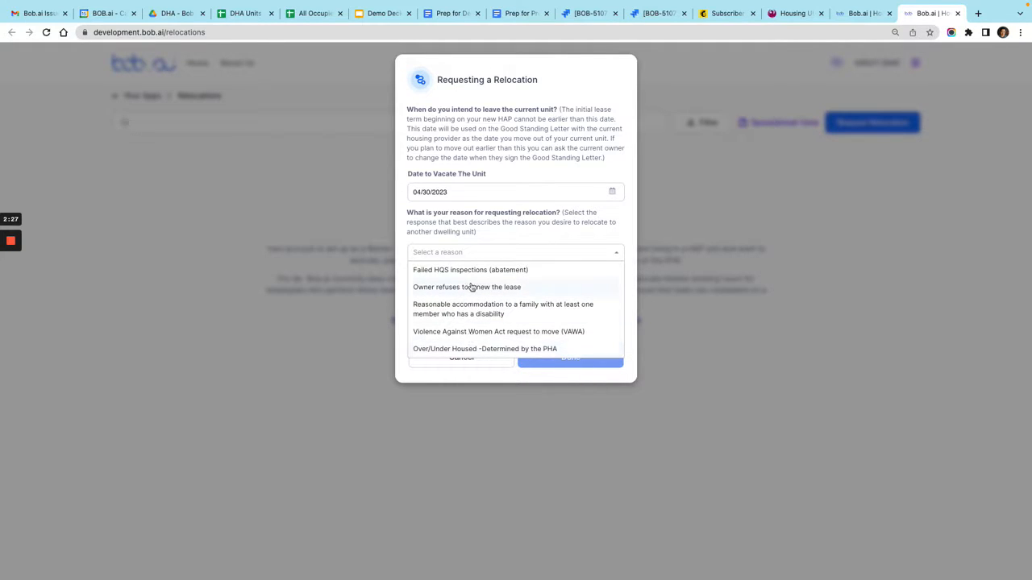
# Choose 'Owner refuses to renew the lease' as the relocation reason.
pyautogui.click(471, 288)
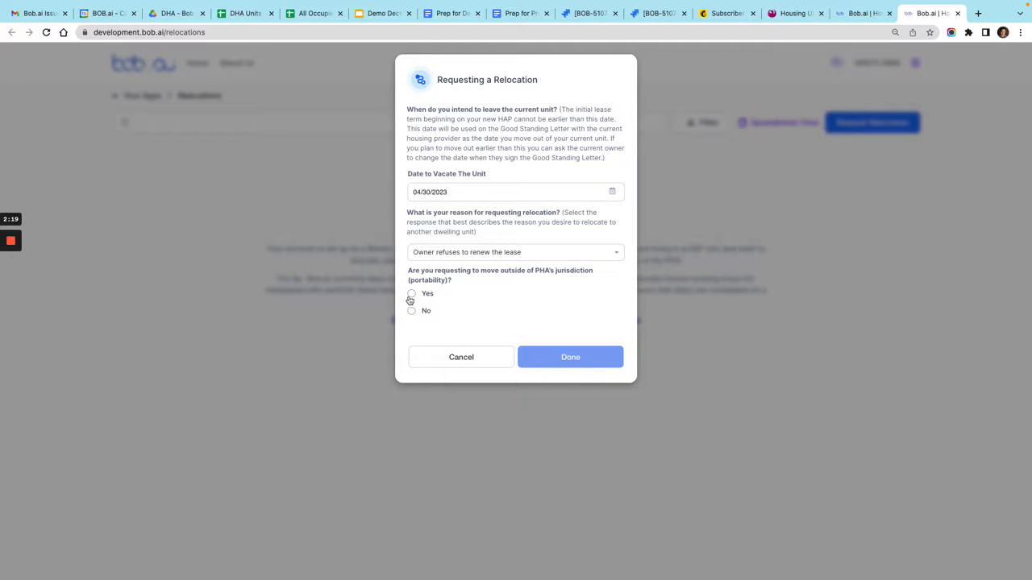
# Answer Yes to portability and try Housing Authority of the City of Killeen as the destination.
pyautogui.click(411, 299)
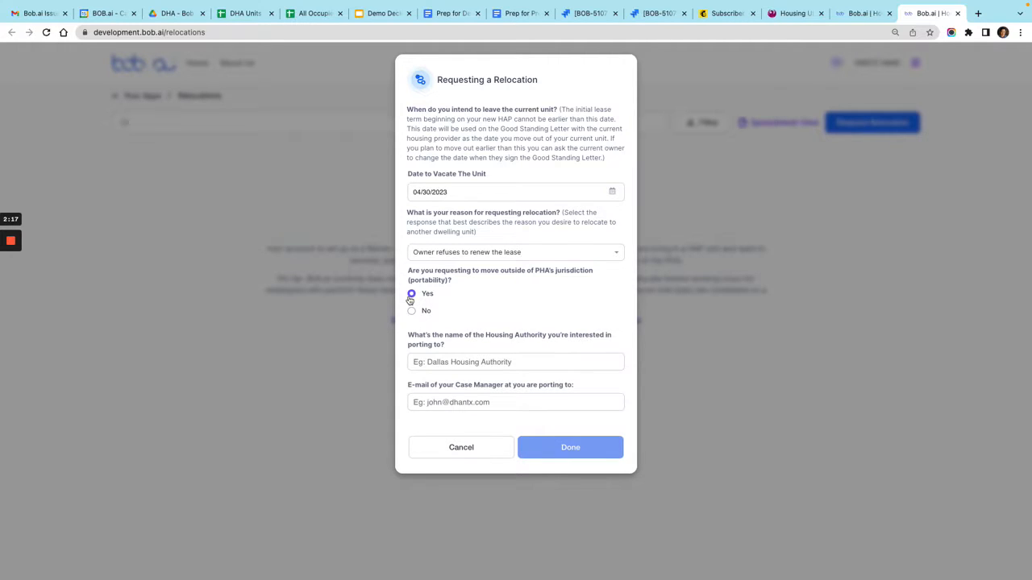
pyautogui.click(462, 361)
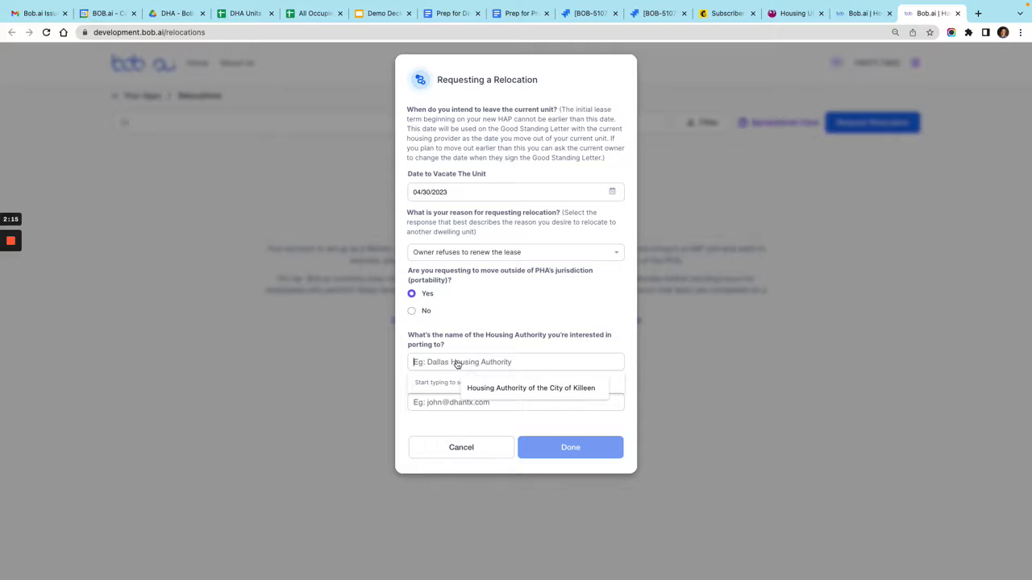
pyautogui.click(486, 388)
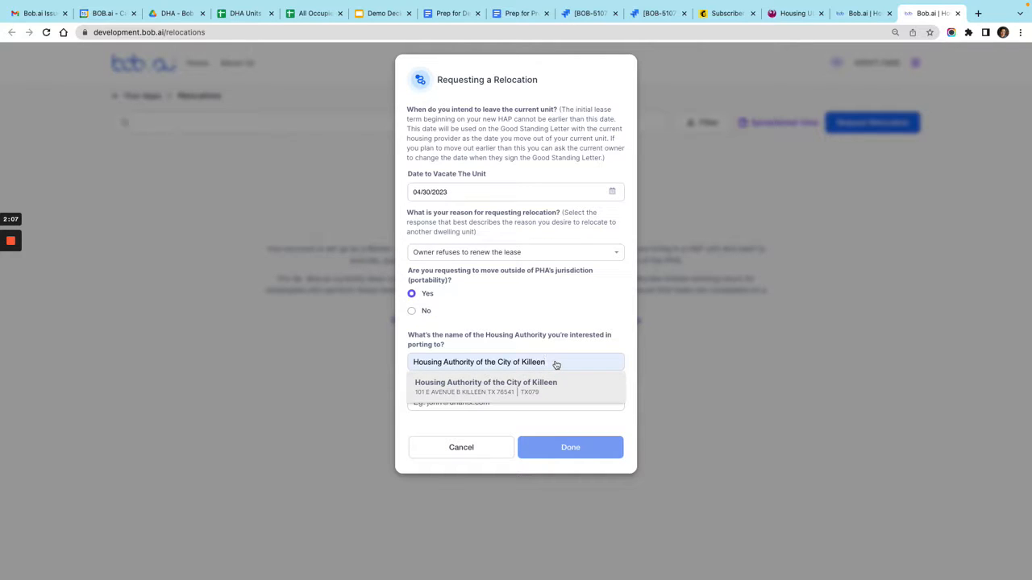
pyautogui.hotkey('ctrl', 'a')
pyautogui.write('chica')
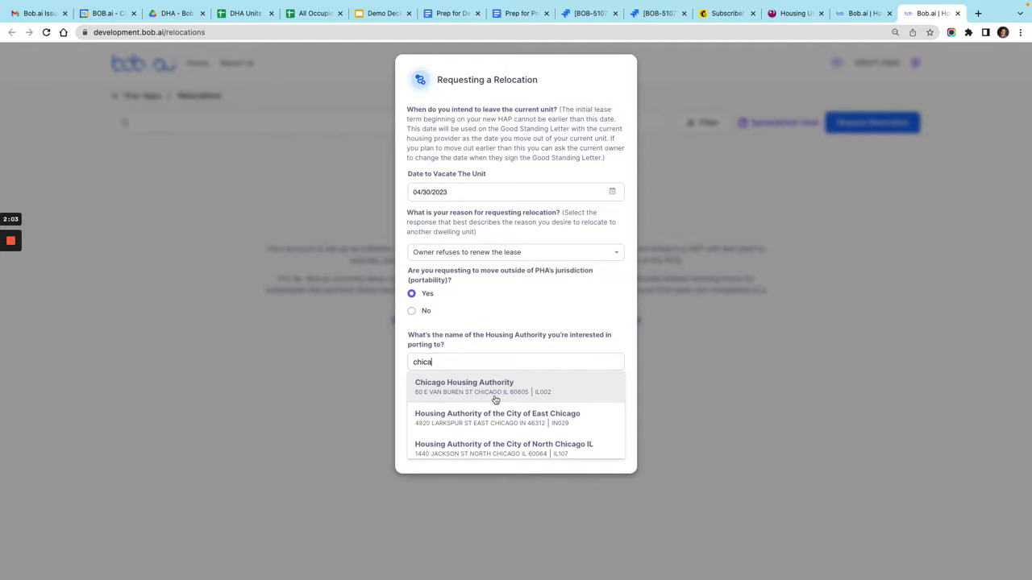
# Retype the housing authority, leave the suggestions unchosen and dismiss the PHA error notification.
pyautogui.click(541, 330)
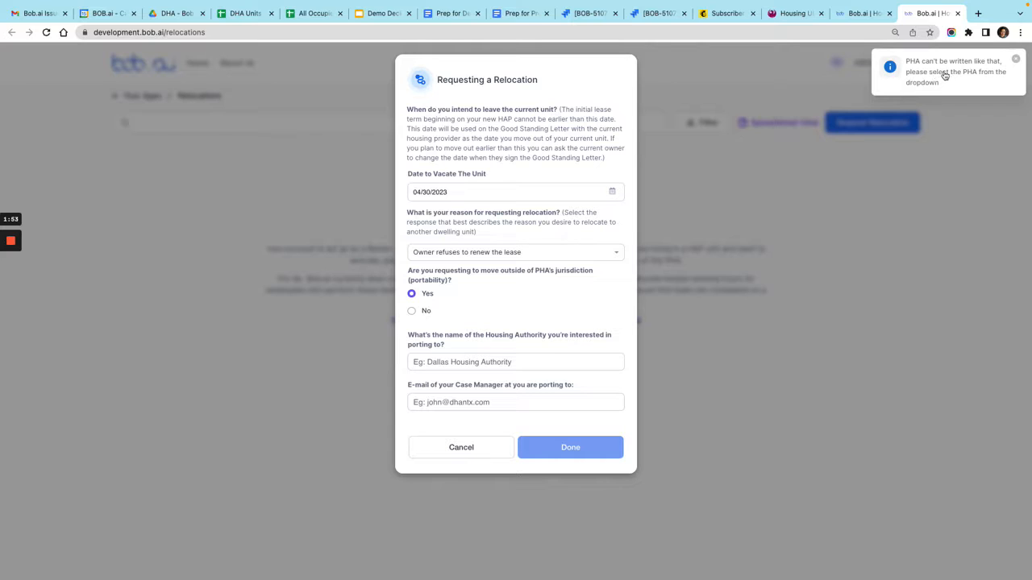
pyautogui.click(554, 364)
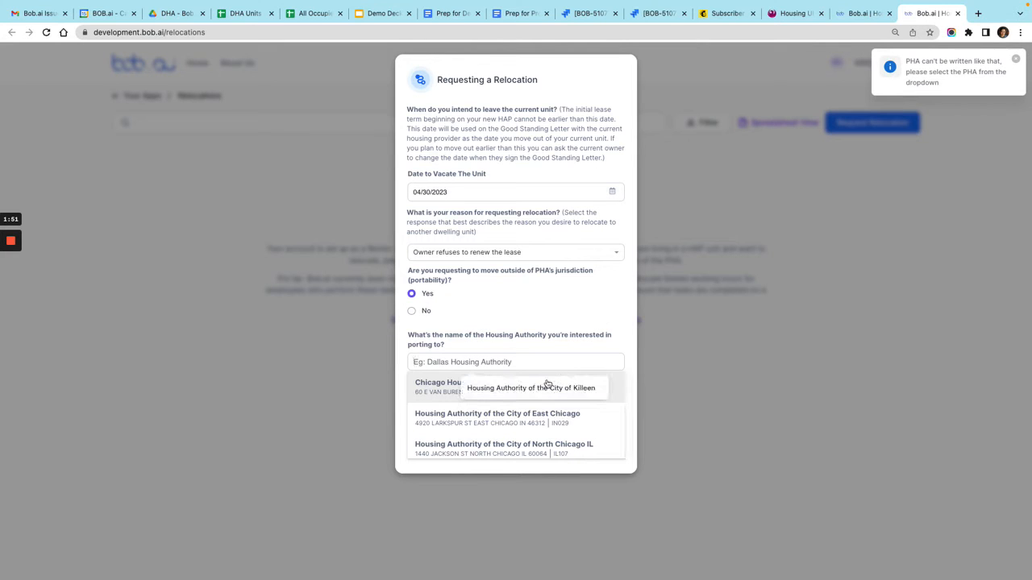
pyautogui.click(536, 335)
pyautogui.click(1016, 61)
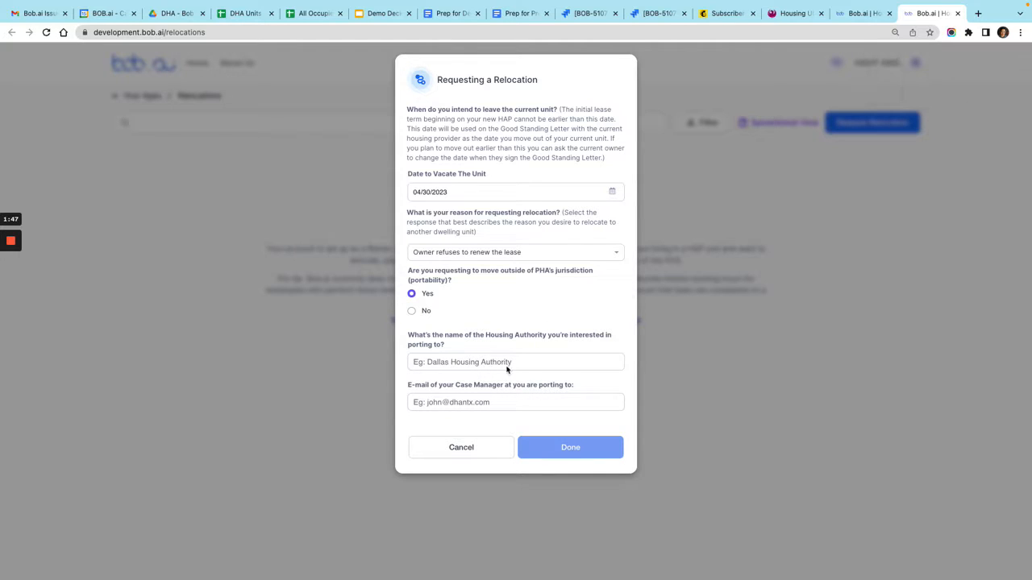
# Answer No to portability, attempt Done—blocked by an existing request—then cancel the form.
pyautogui.click(413, 312)
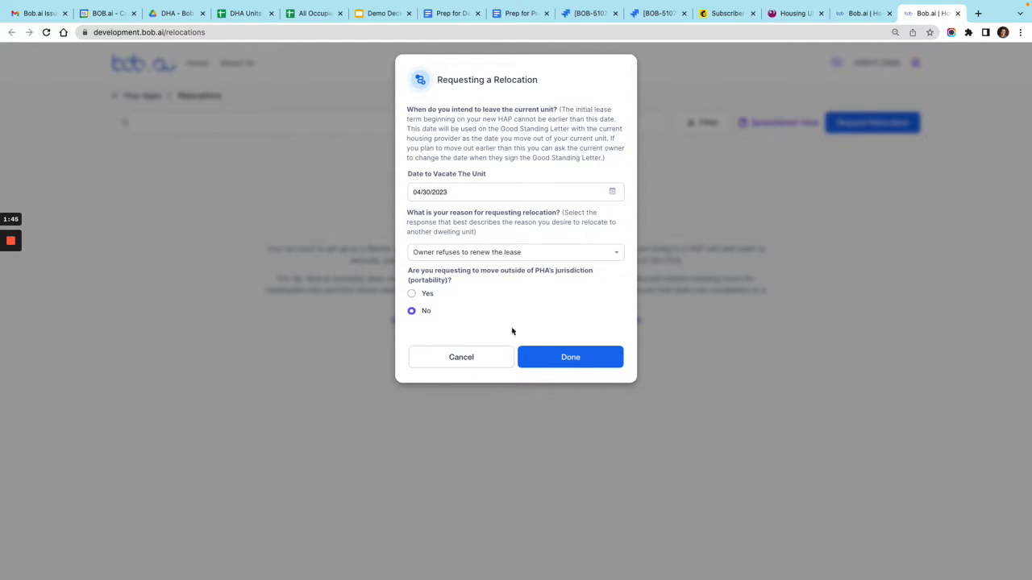
pyautogui.click(570, 365)
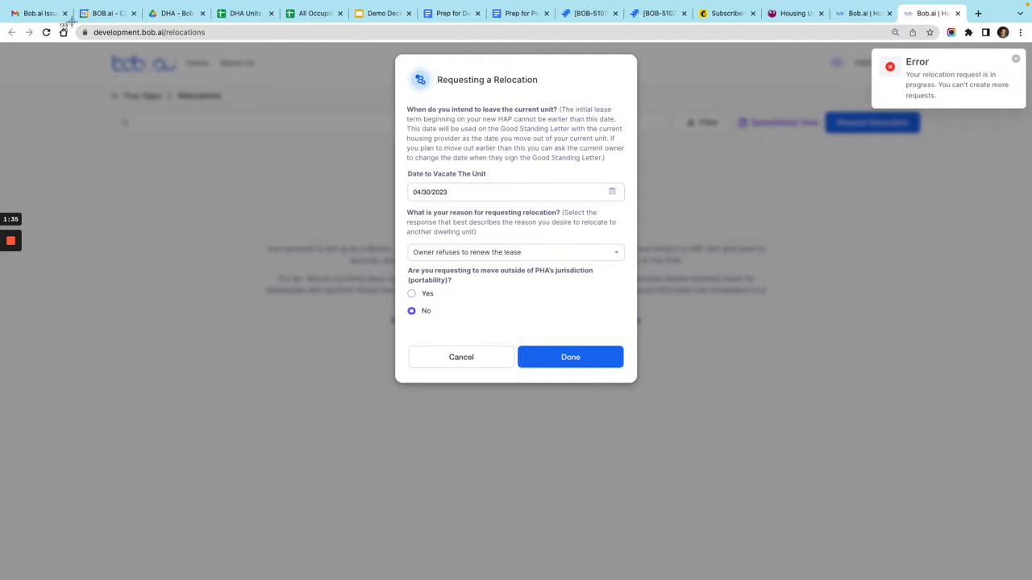
pyautogui.moveTo(71, 42); pyautogui.dragTo(1029, 424)
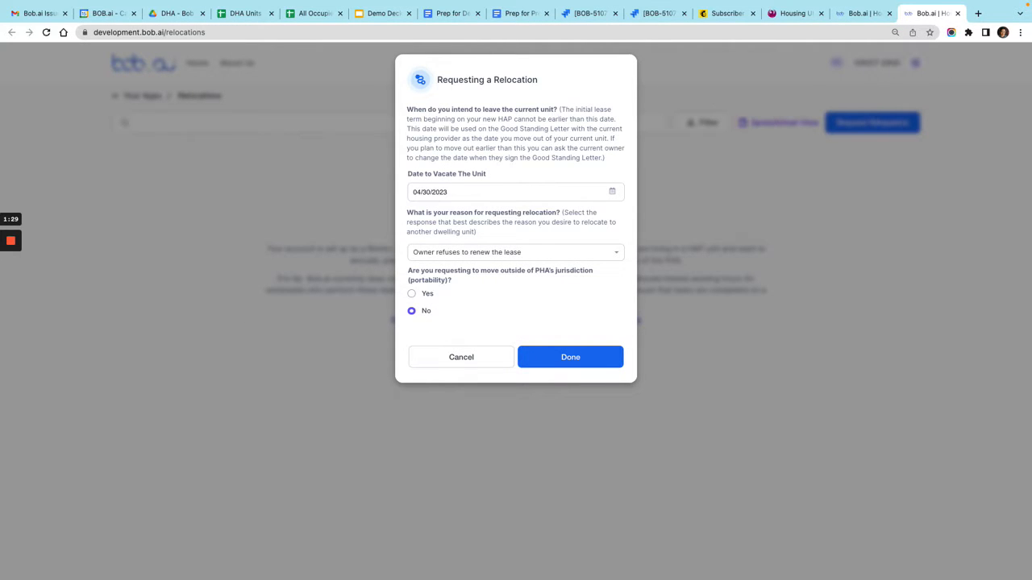
pyautogui.click(461, 357)
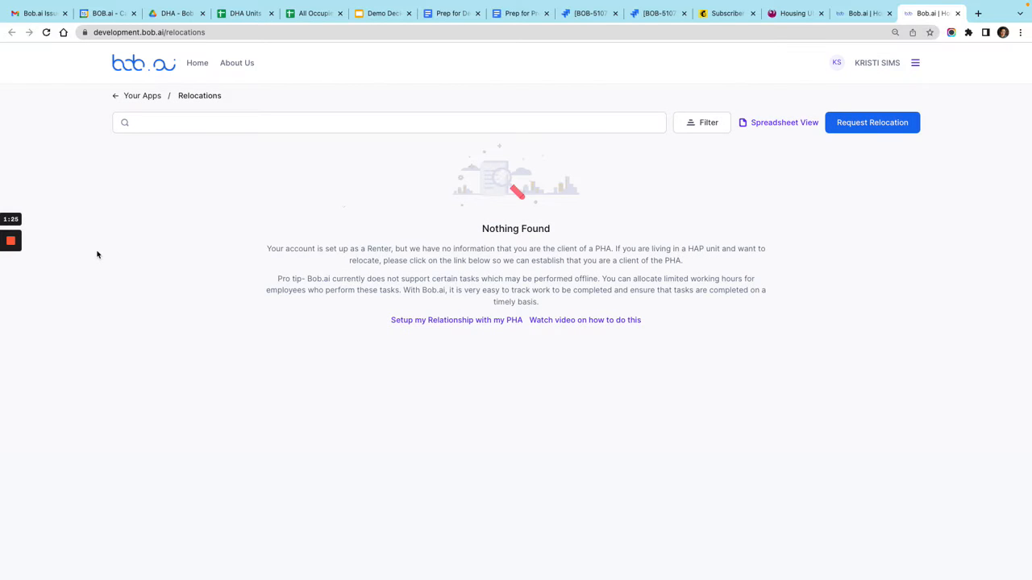